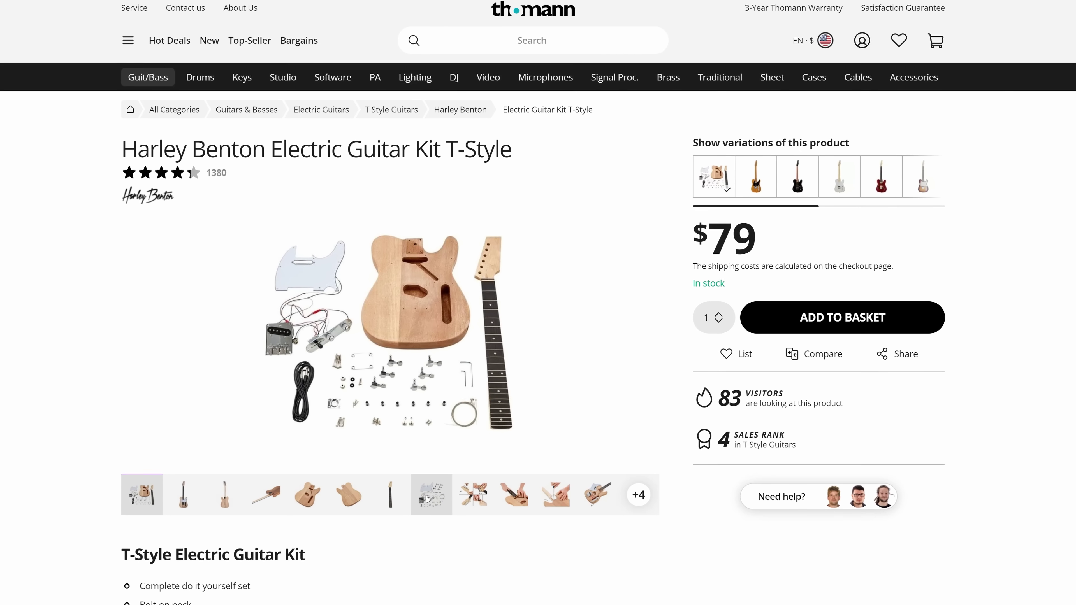
- Show the product photo of the kit's loose hardware parts in the gallery
click(428, 498)
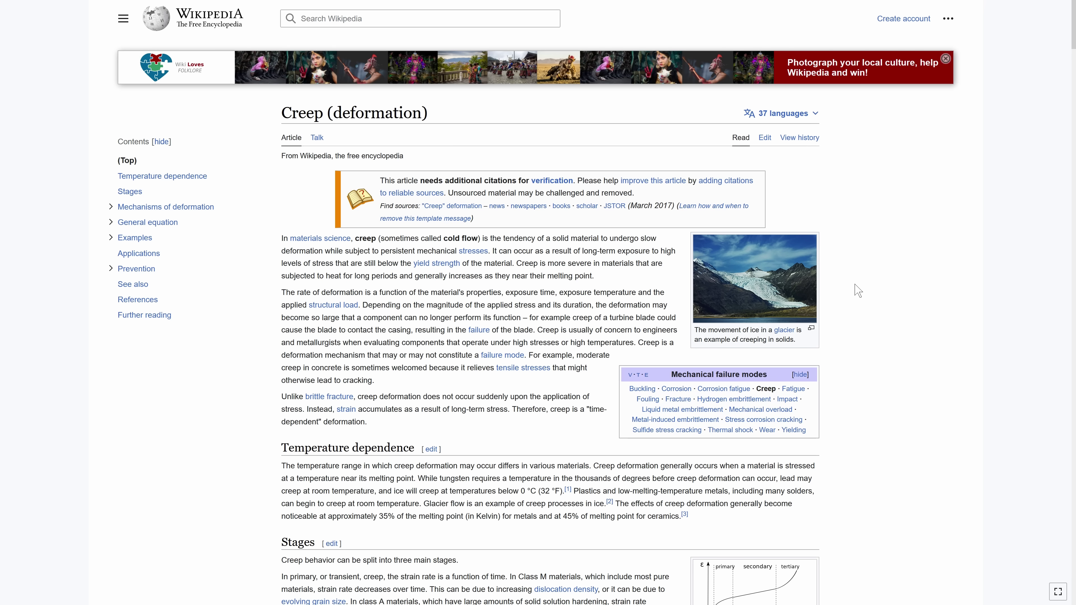
- Enlarge the strain-versus-time creep graph from the Stages section
scroll(858, 291, down, 7)
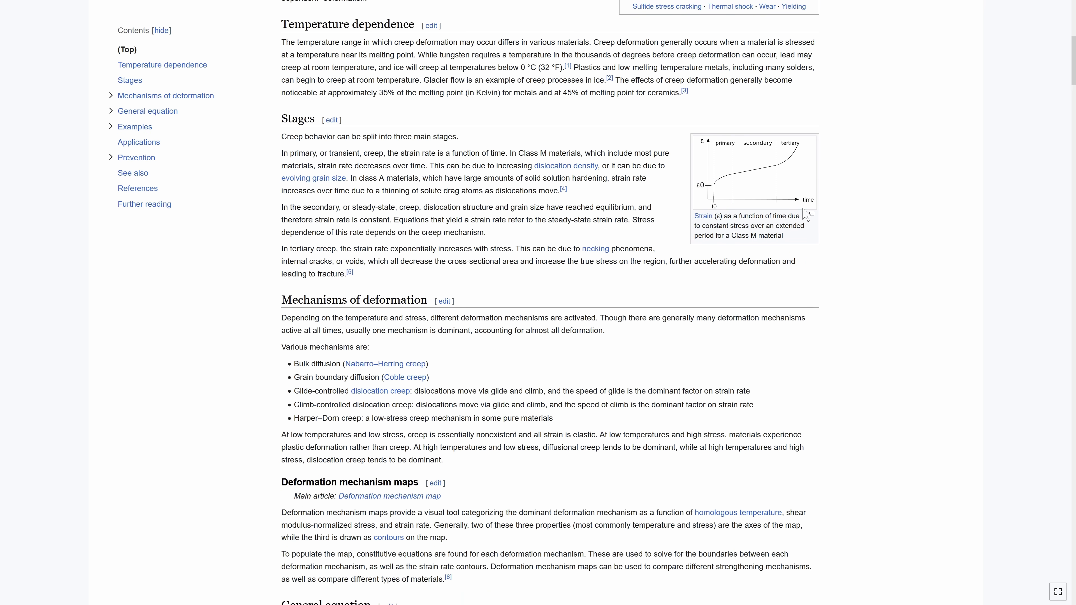
click(799, 197)
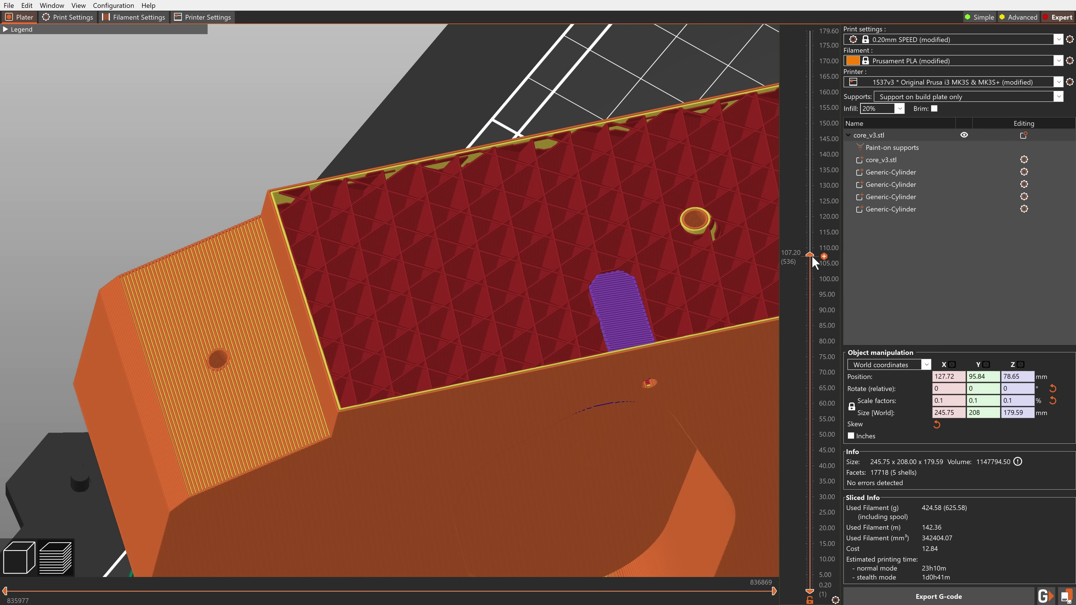
- Preview the lower layers of the sliced core part with the layer slider
drag(814, 262, 841, 238)
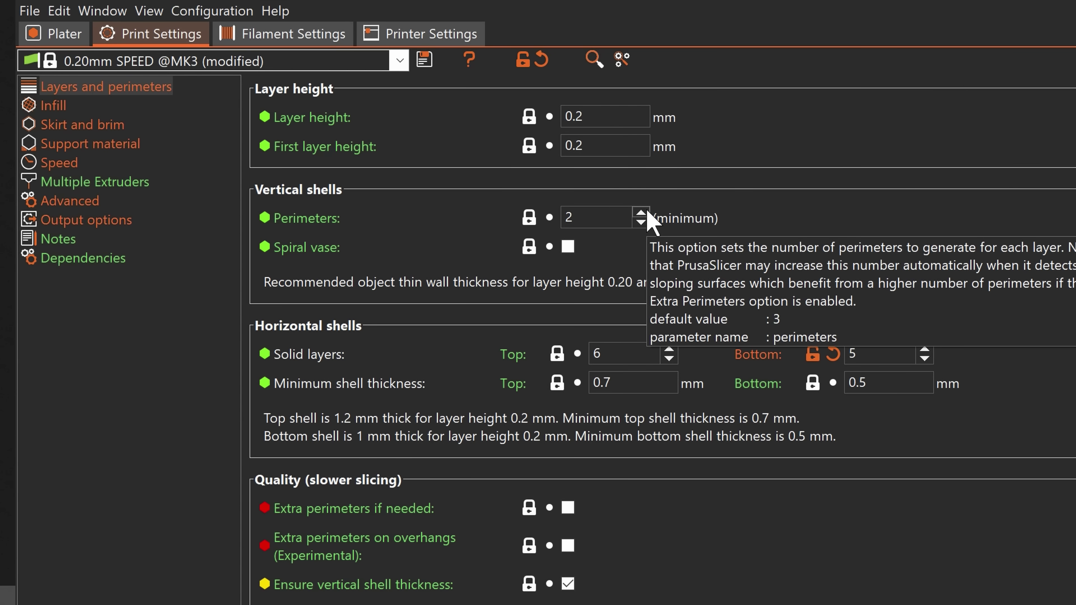
scroll(314, 108, up, 5)
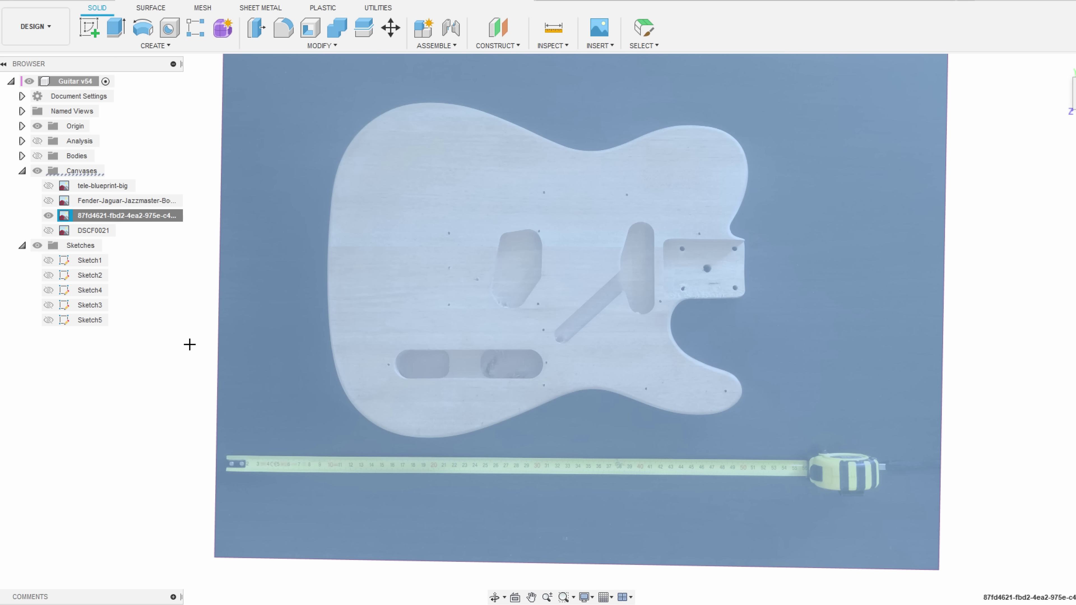
- Calibrate the photo against the tape measure and pick the left slot arc outline
click(226, 459)
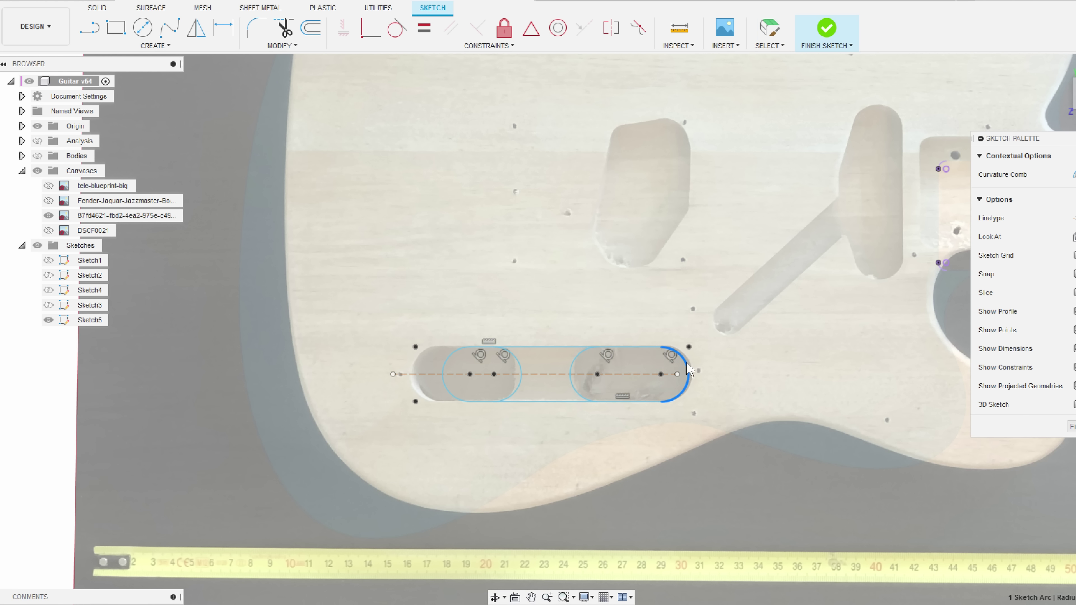
shift+click(449, 359)
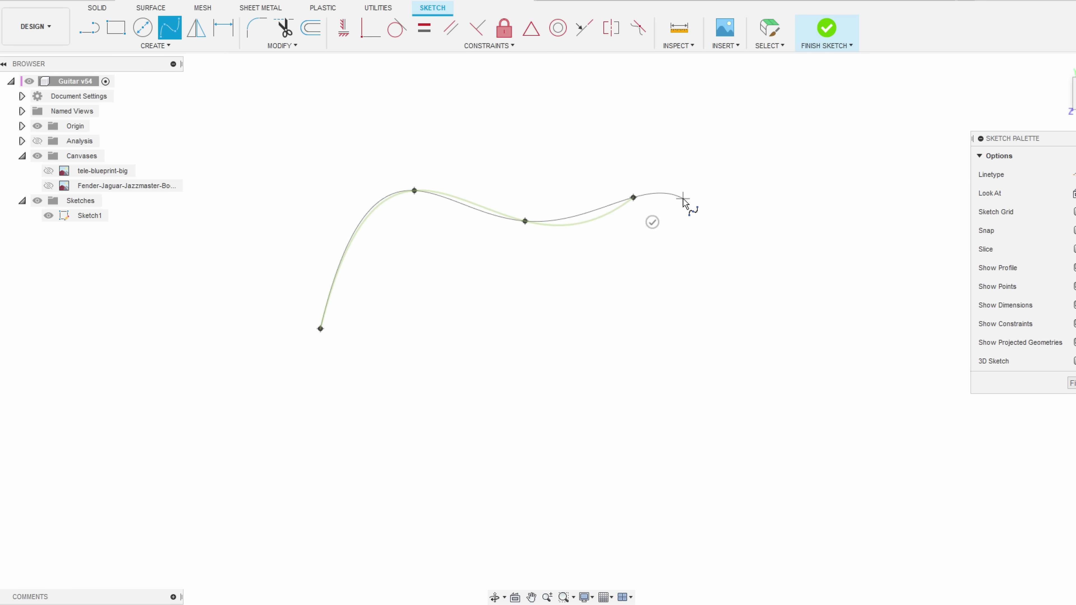
- Reshape the body outline spline and pick the outer ring profile for extrusion
drag(539, 480, 543, 463)
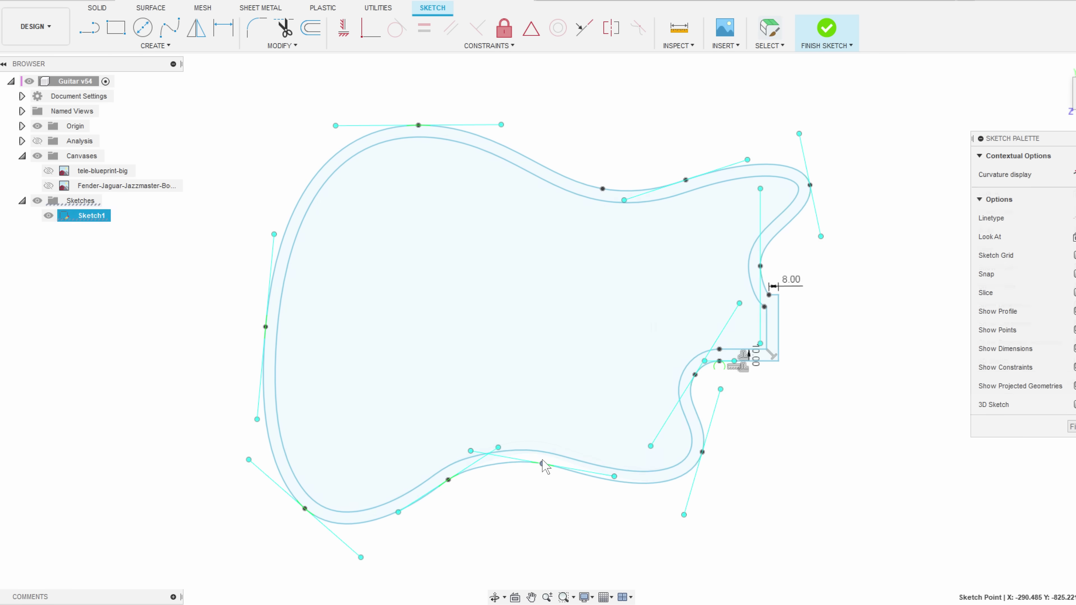
click(548, 491)
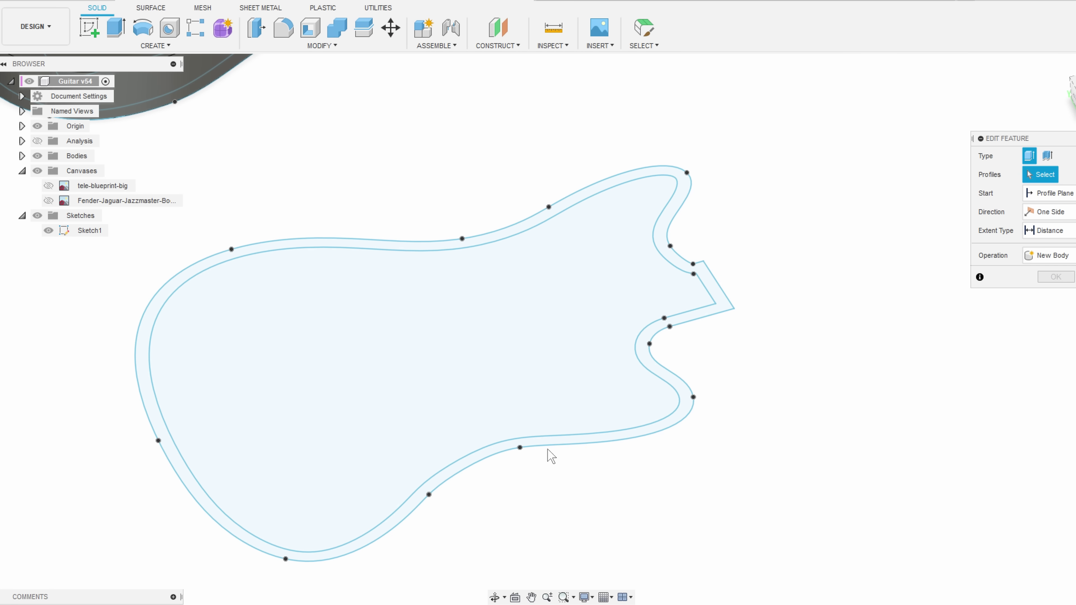
click(550, 441)
- Extrude both profiles 45 mm, cut the neck-slot cylinders as holes, and delete the stray pin body
click(531, 392)
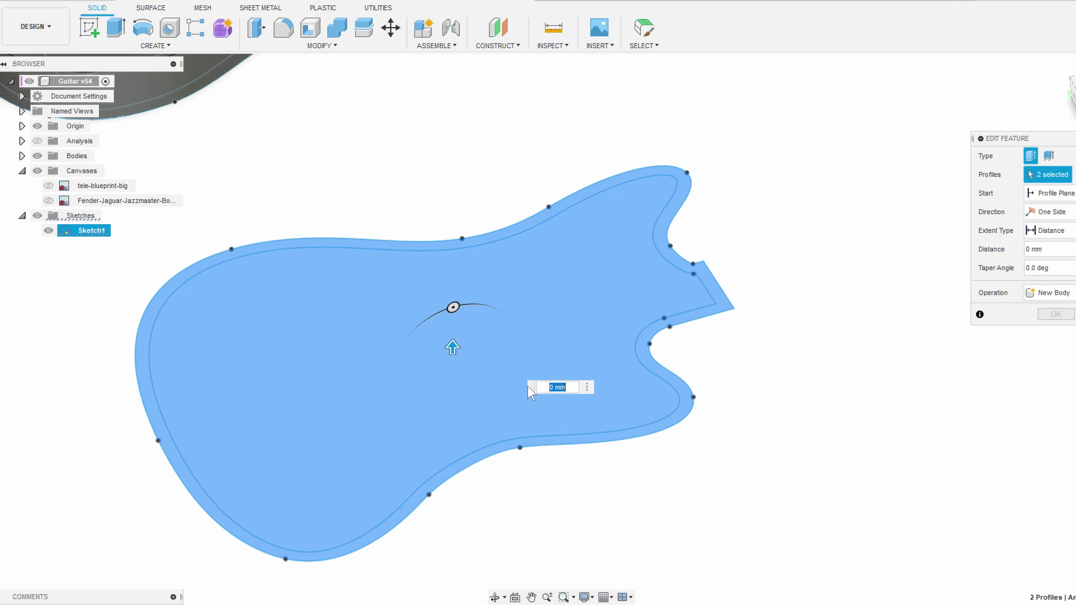
text(45)
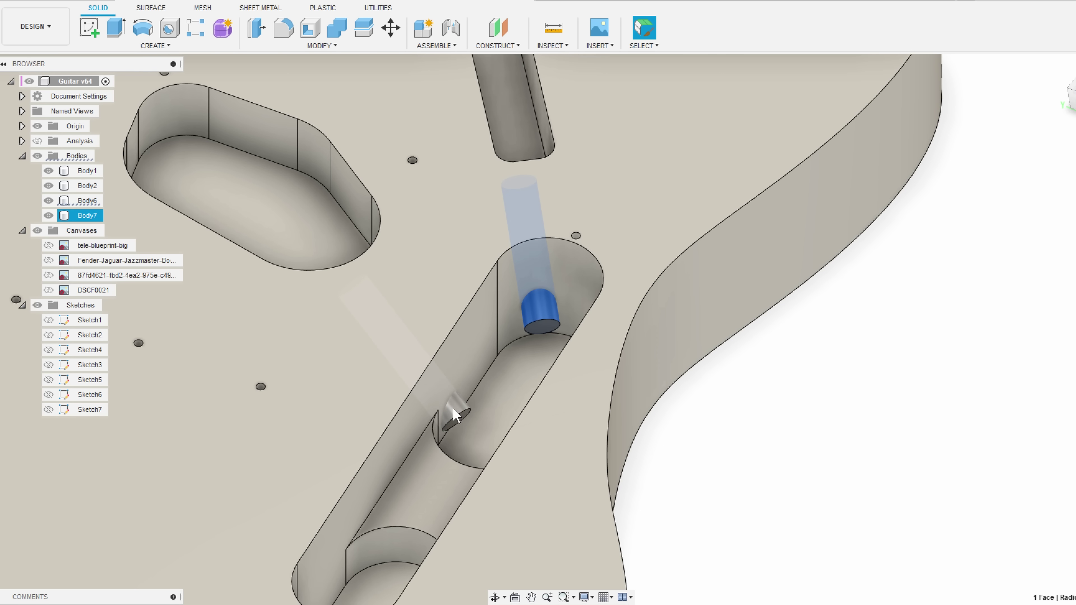
click(454, 408)
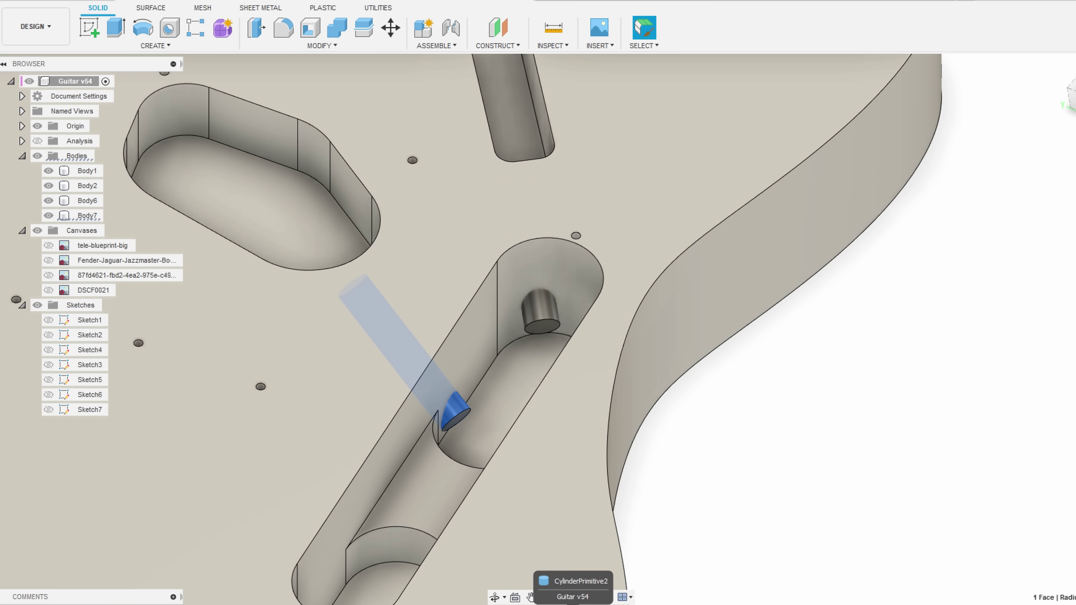
key(Return)
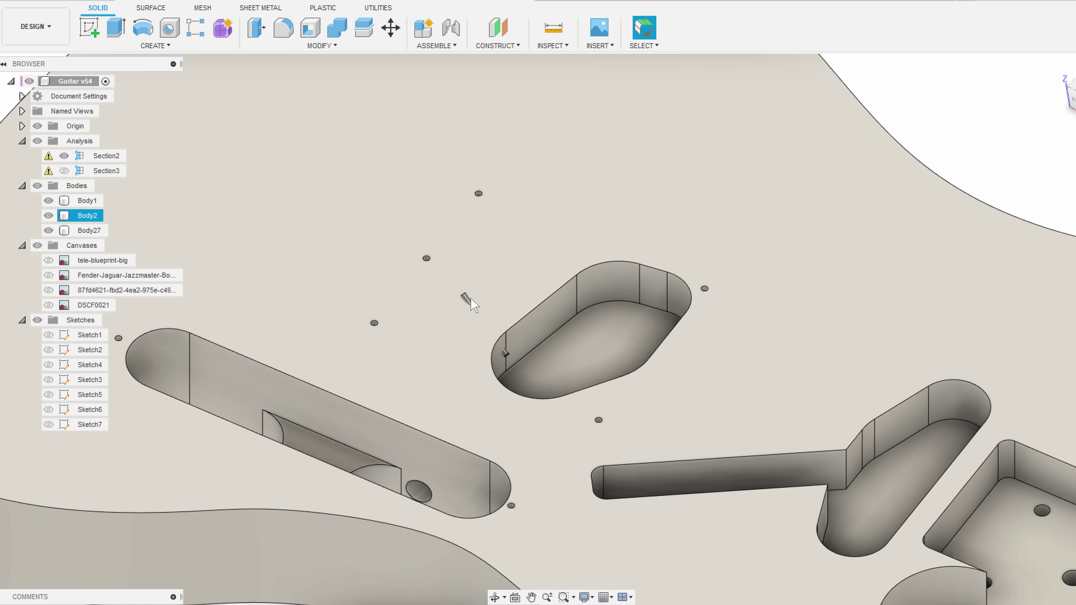
click(505, 353)
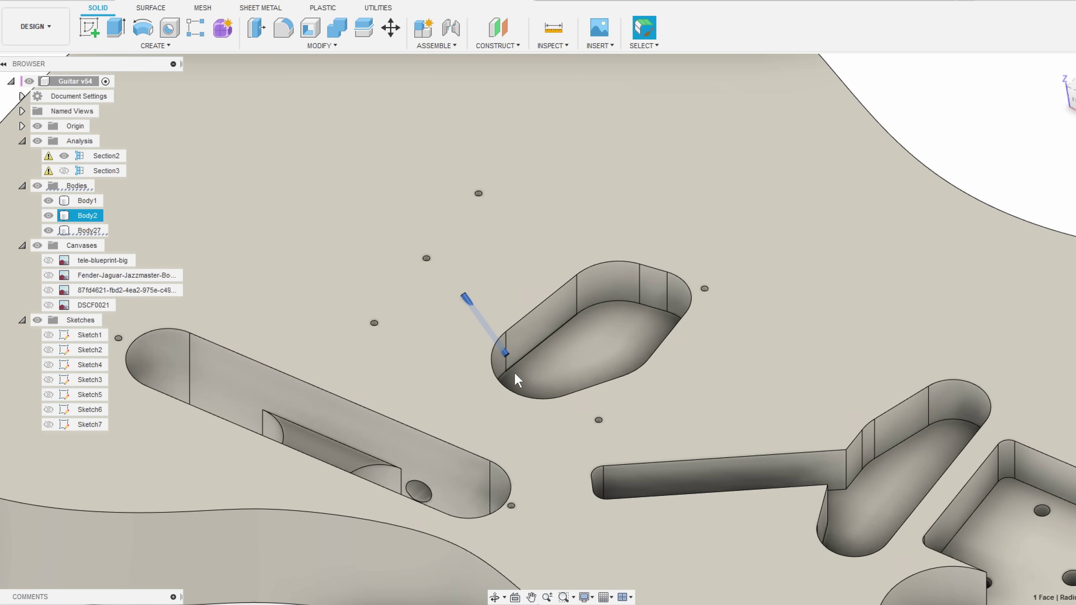
key(Delete)
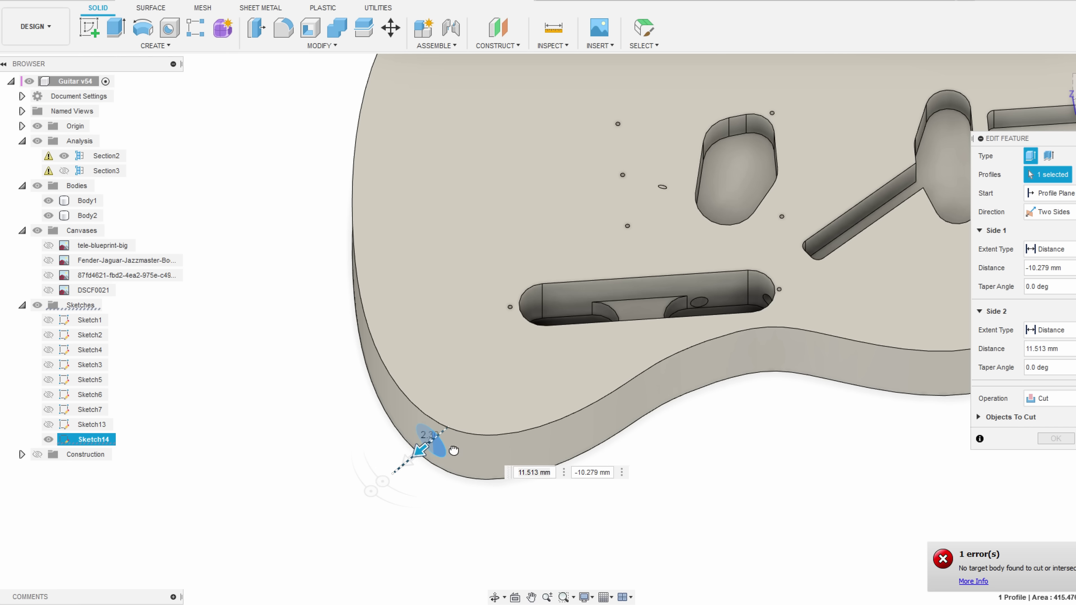
- Extend the round hole cut about 119 mm from the body edge to the pickup slot
drag(464, 455, 615, 332)
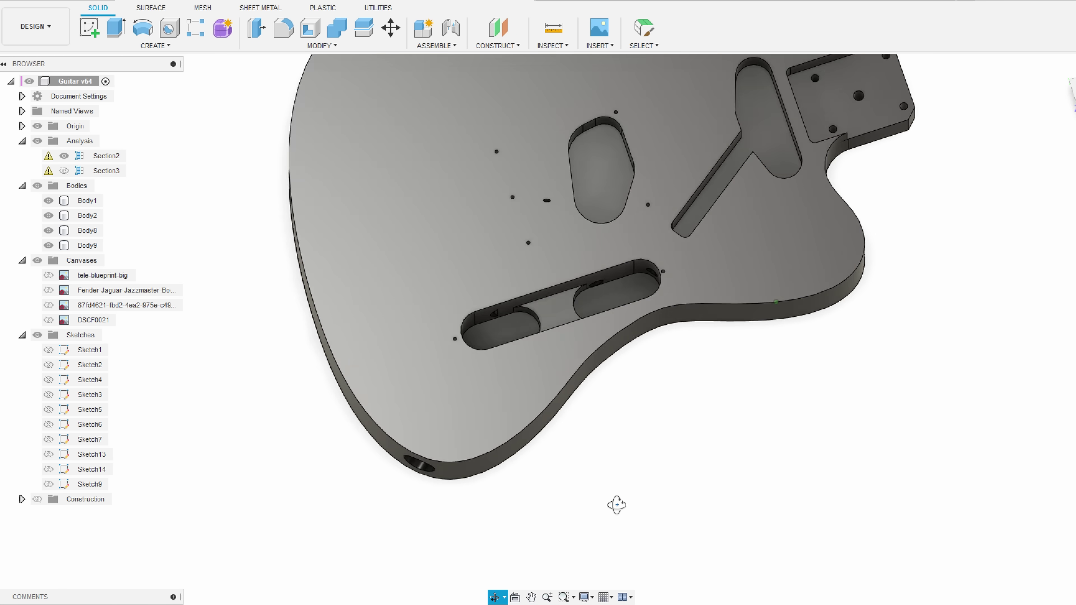
shift+middle_drag(615, 505, 649, 426)
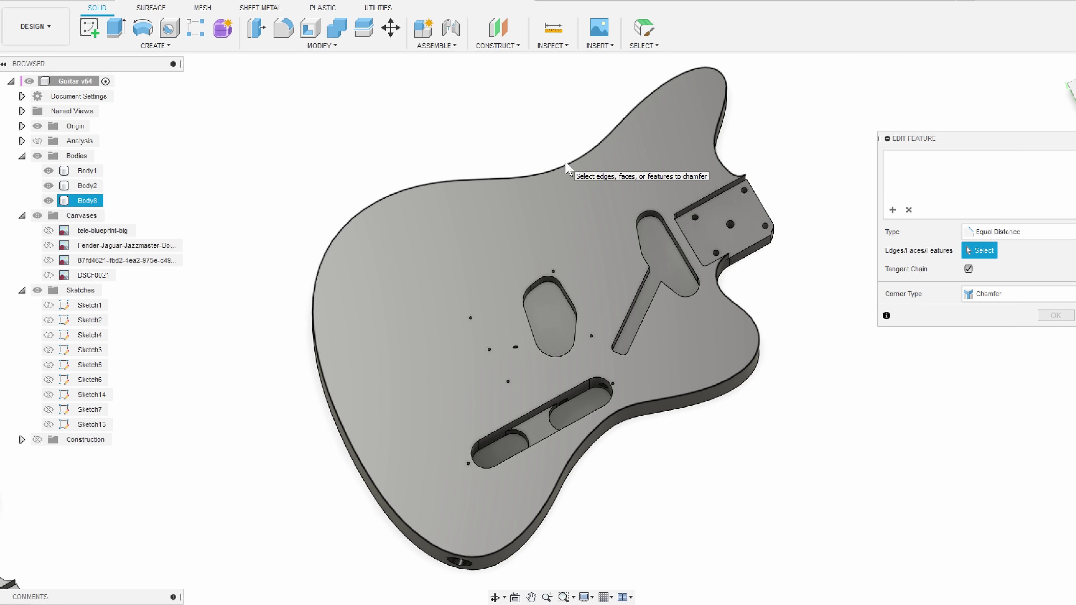
click(567, 168)
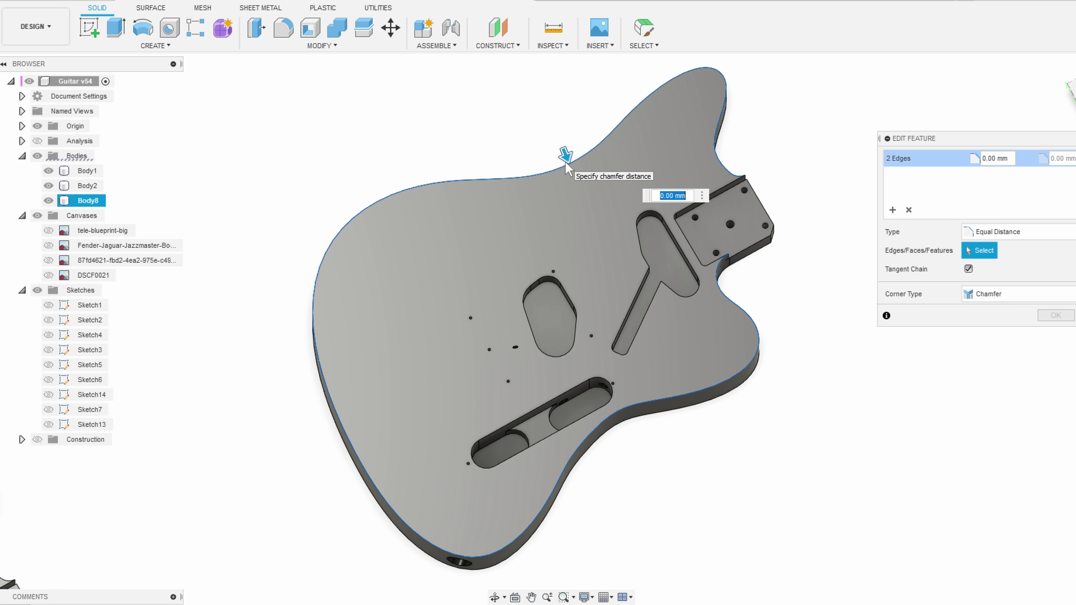
text(7)
key(Return)
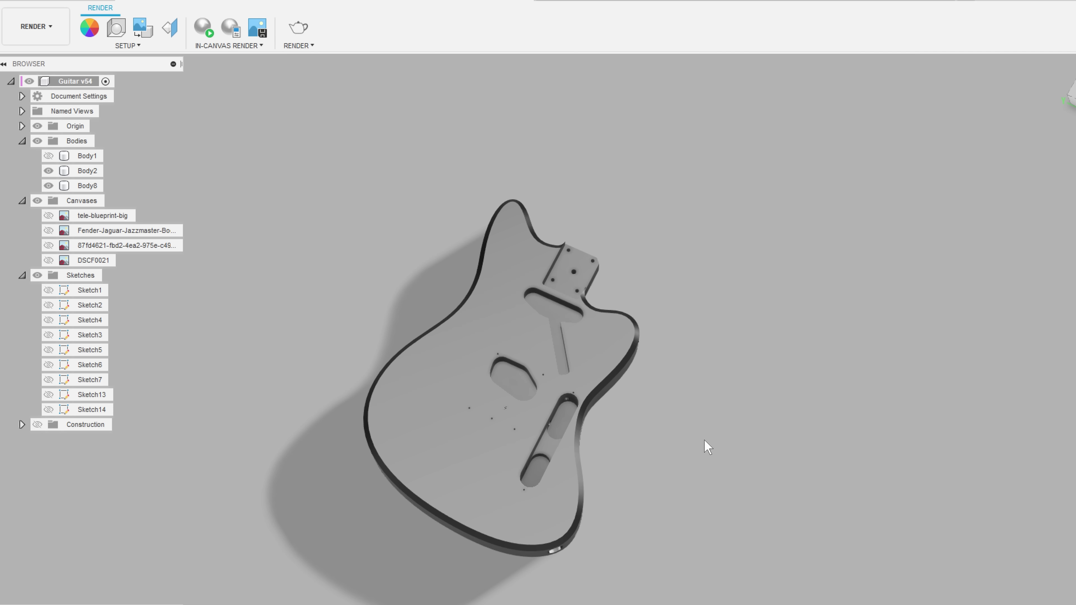
shift+middle_drag(706, 445, 737, 491)
scroll(636, 450, up, 5)
scroll(556, 479, up, 5)
scroll(724, 392, up, 2)
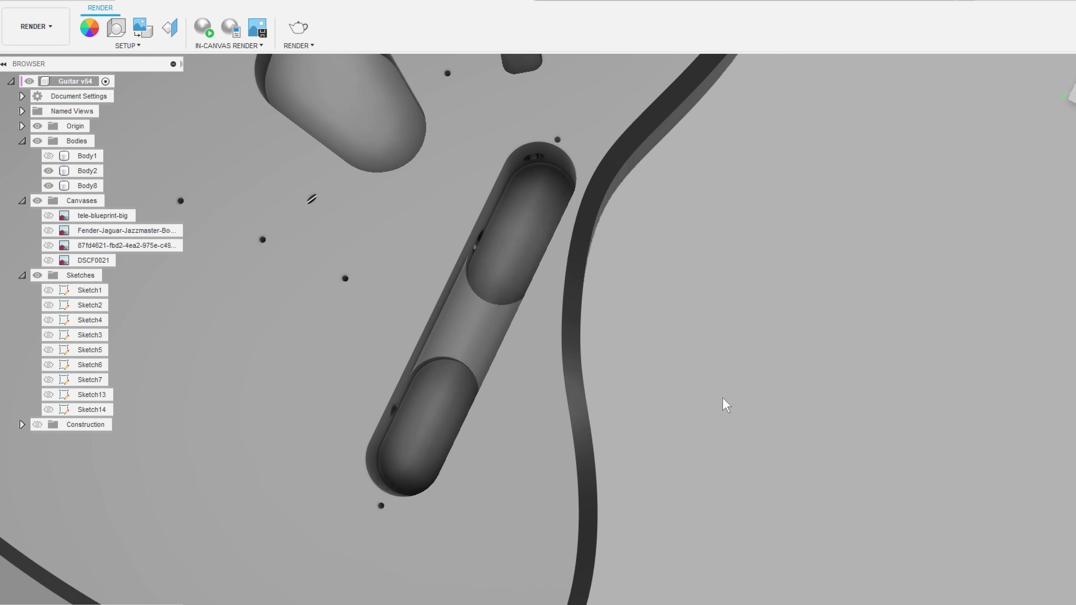
shift+middle_drag(674, 332, 721, 488)
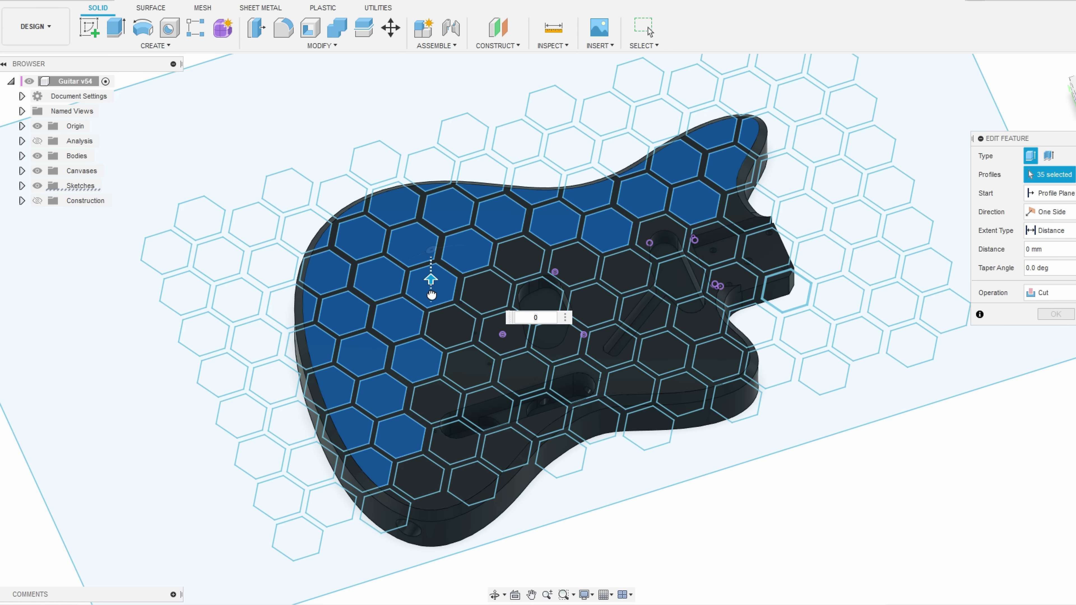
- Cut the hexagon profiles into the body and extend the splitting cut through it
drag(432, 316, 435, 379)
key(Return)
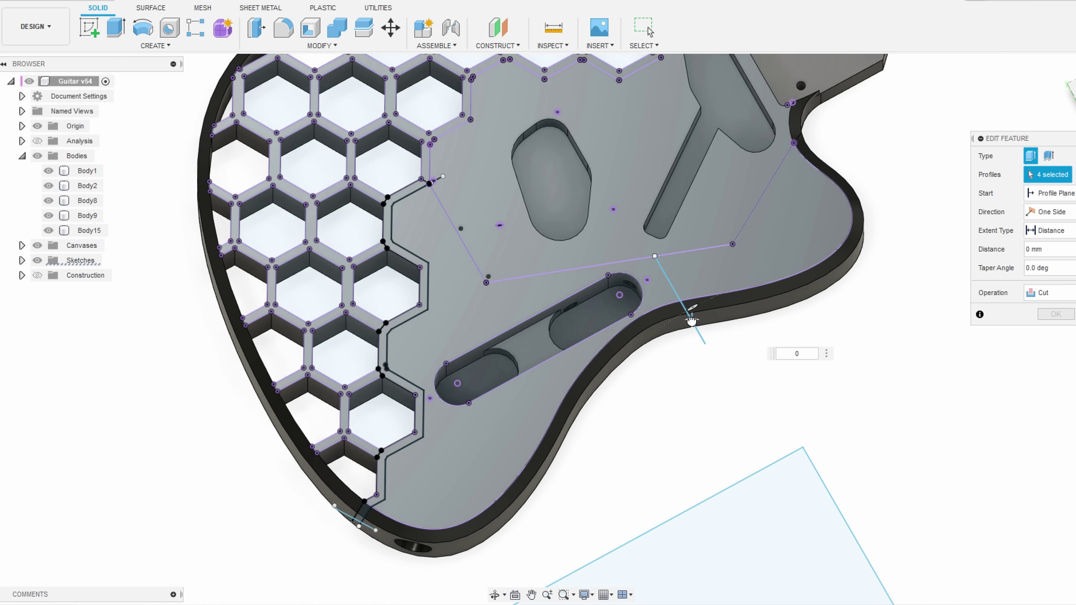
drag(695, 316, 689, 445)
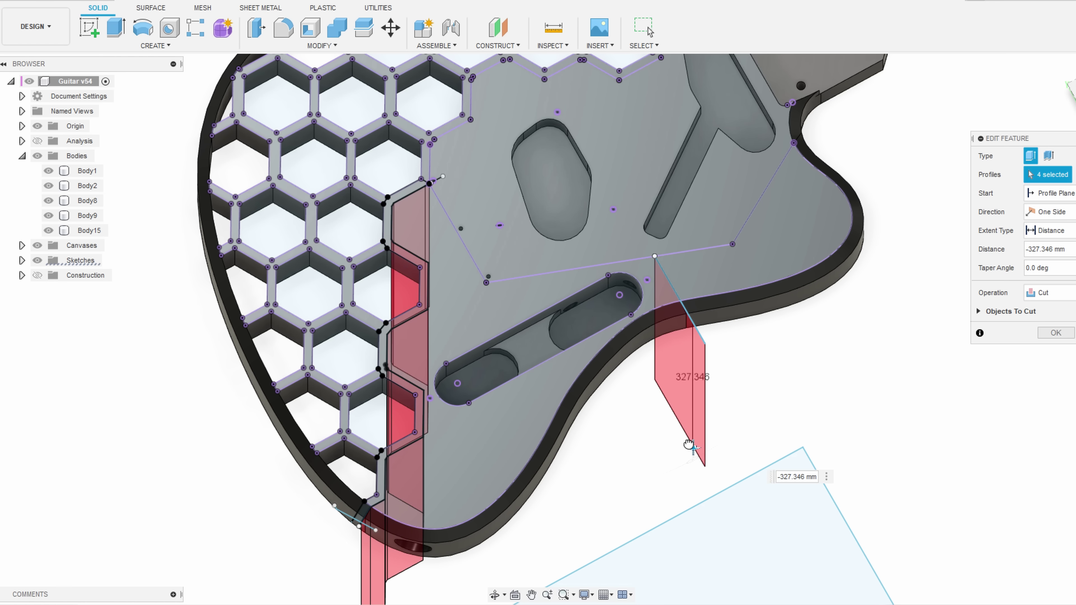
click(1048, 332)
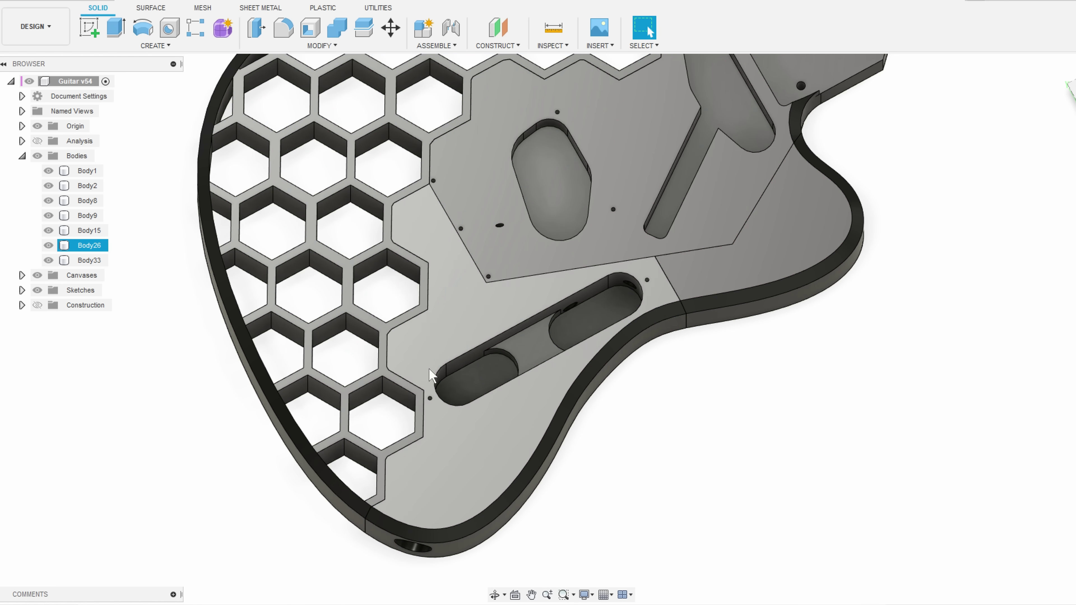
- Toggle Body33 and Body26 visibility to check the rim and centre pieces
click(48, 261)
click(48, 260)
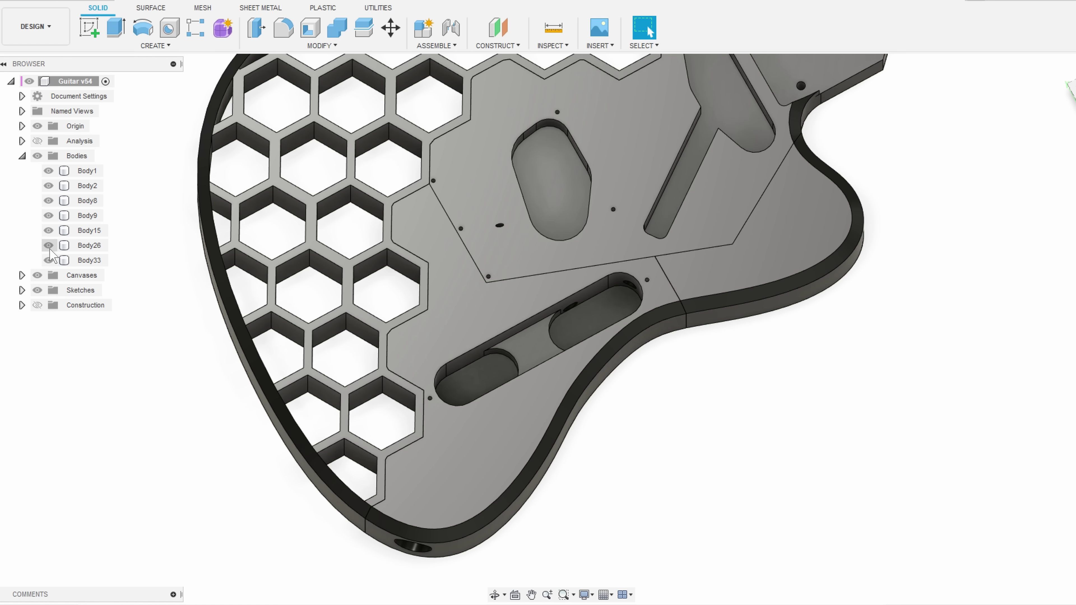
click(48, 245)
click(48, 245)
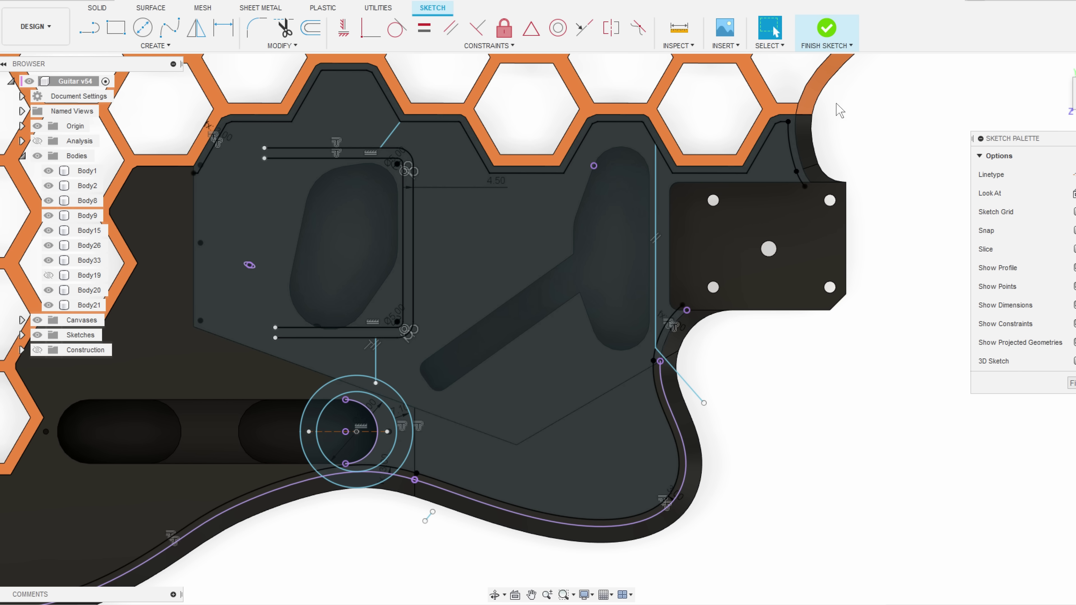
- Finish the pickguard sketch and extrude its three profiles 2.5 mm as a new body
click(826, 32)
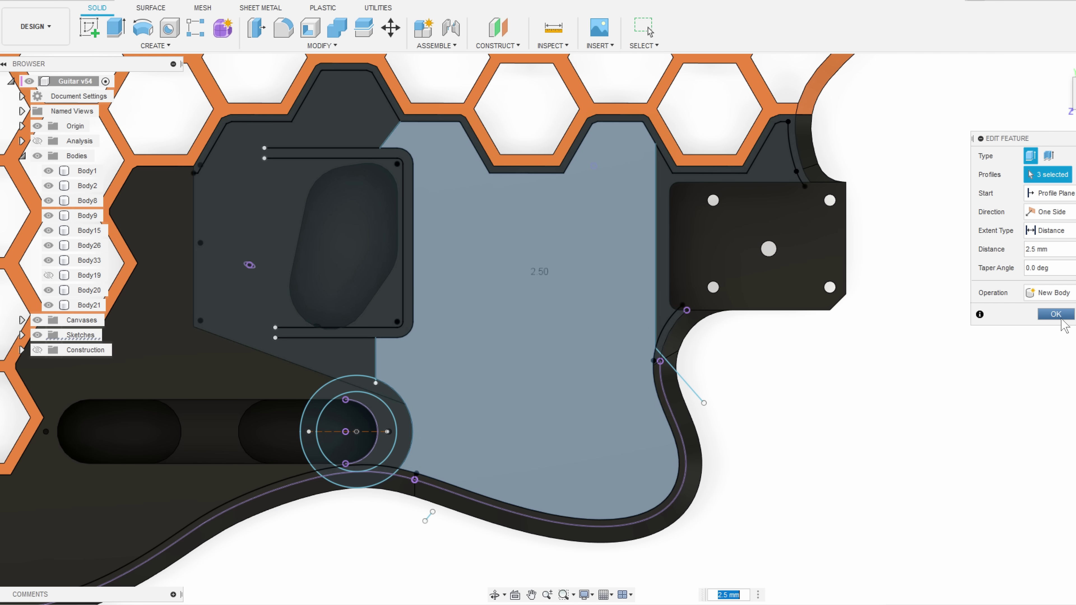
click(1059, 317)
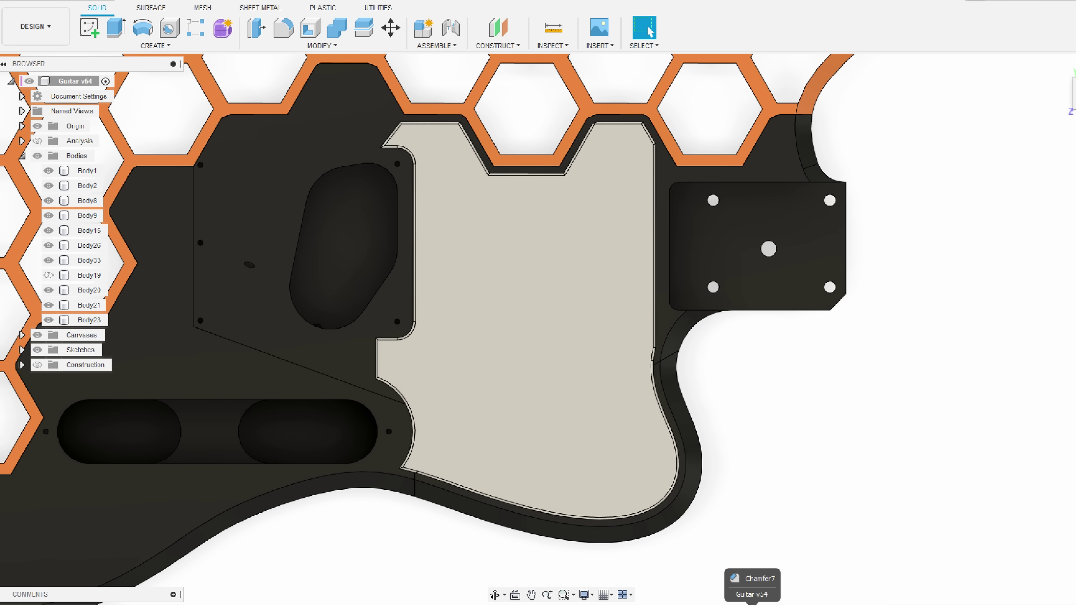
shift+middle_drag(717, 449, 794, 337)
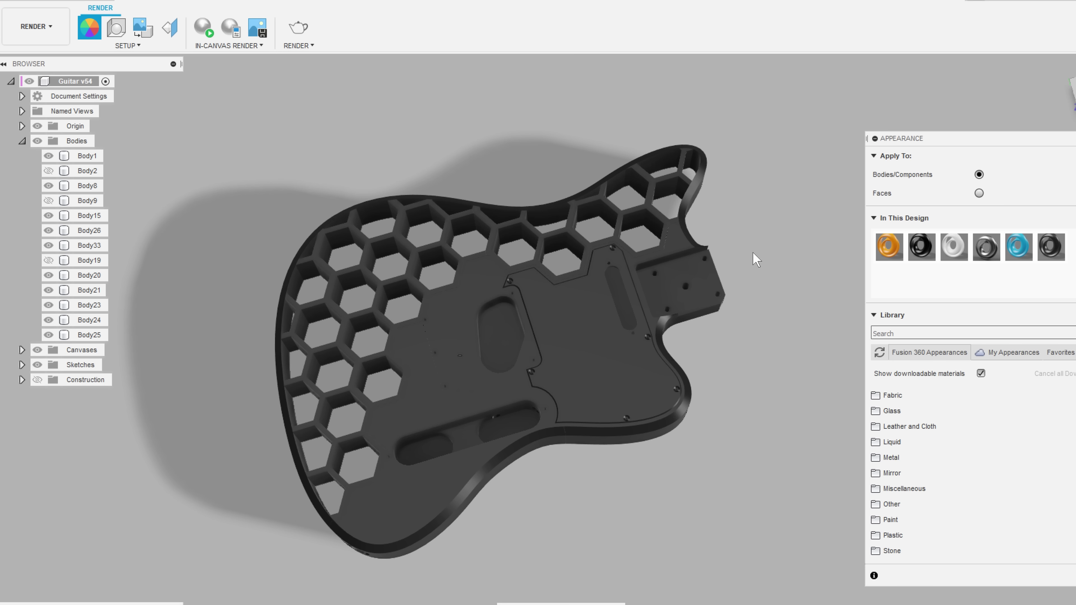
- Apply the orange appearance to the upper horn, middle and lower-left honeycomb pieces
drag(727, 344, 551, 305)
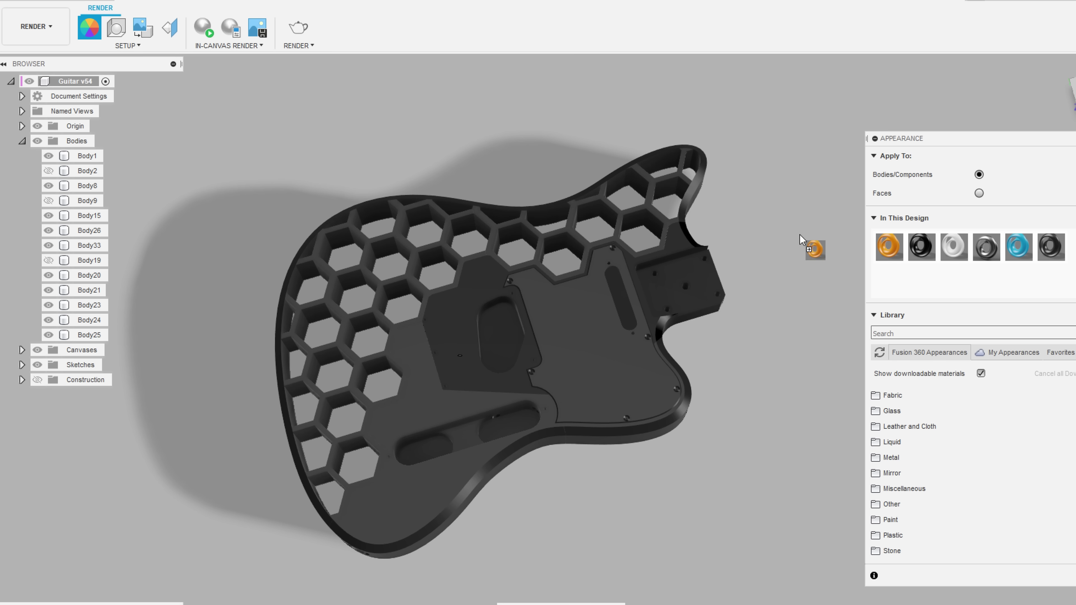
drag(800, 241, 694, 210)
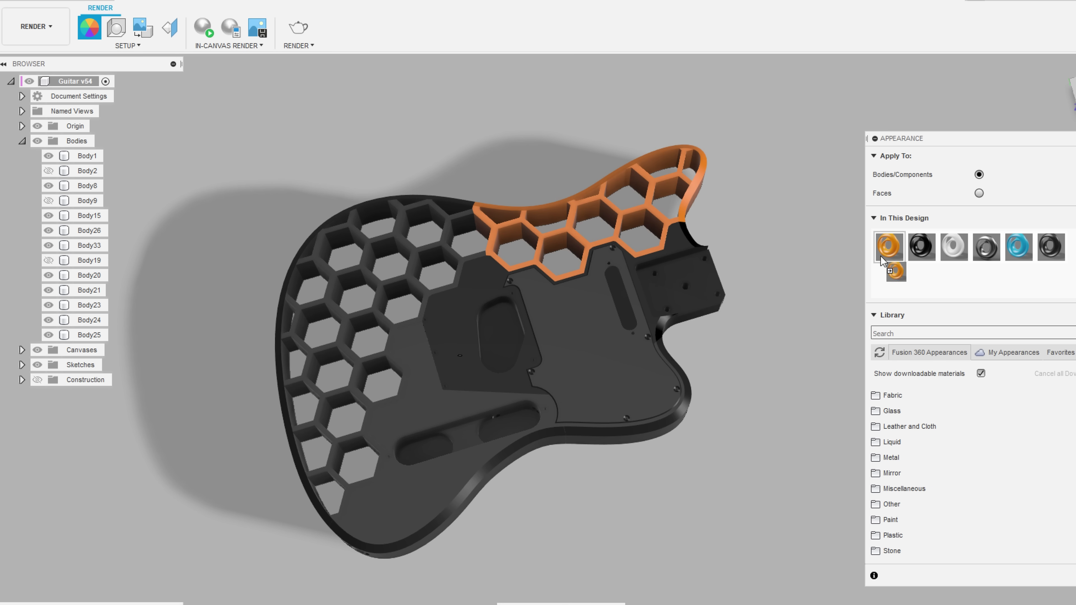
drag(882, 259, 364, 317)
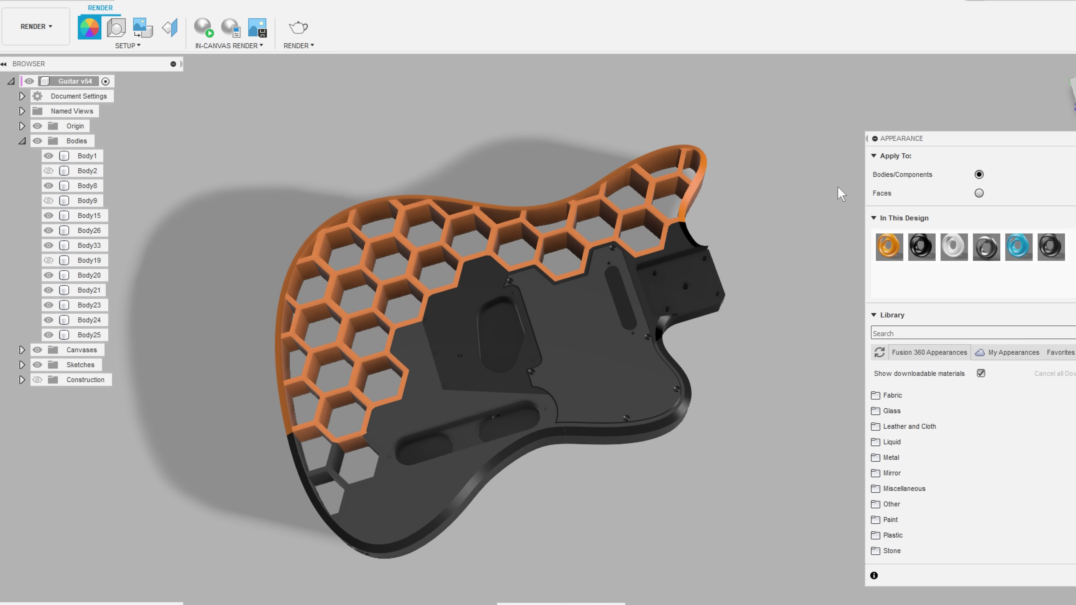
drag(885, 246, 356, 458)
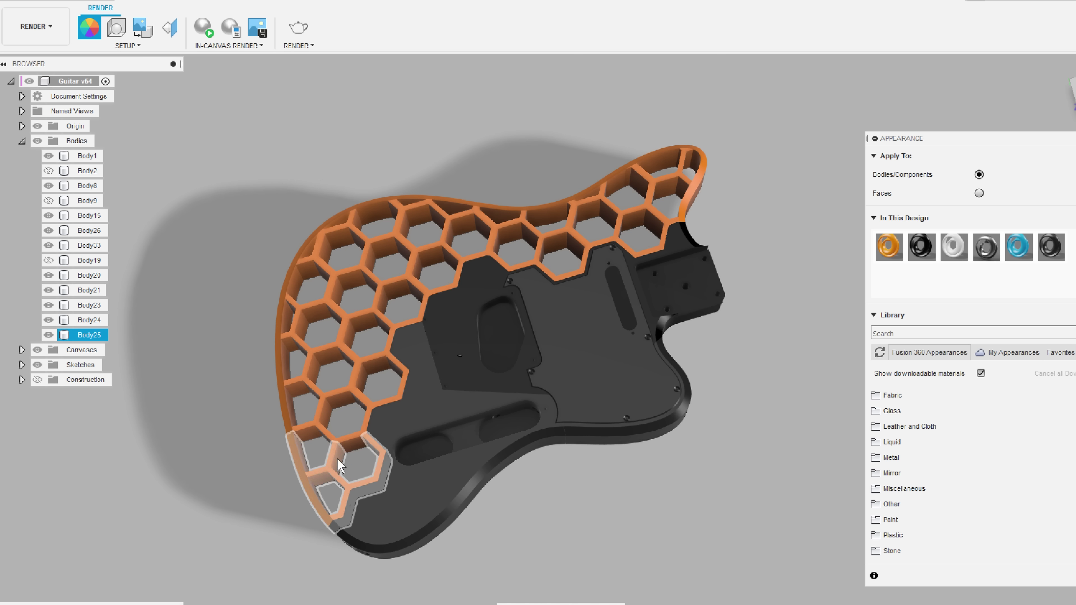
- Make the pickguard white, the lower rim glossy black, and the lower right rim teal
drag(954, 246, 585, 361)
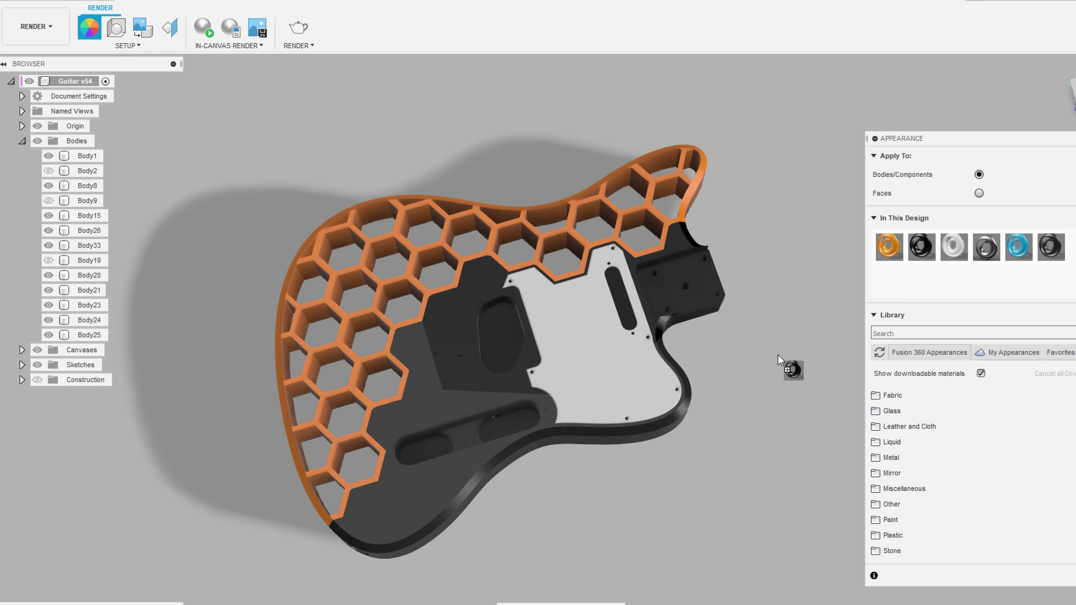
drag(780, 359, 498, 511)
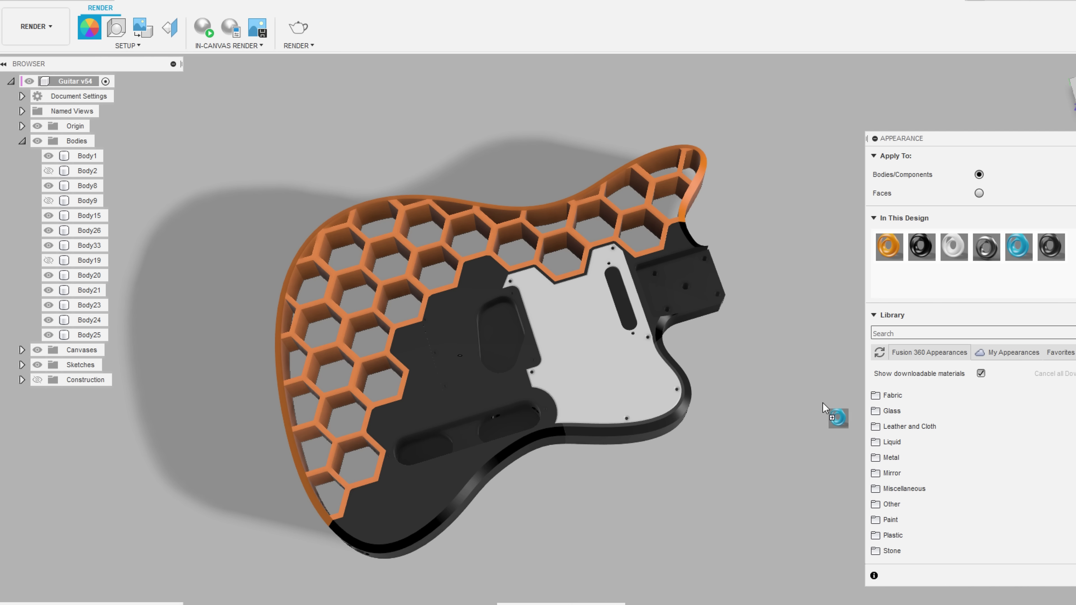
drag(621, 461, 601, 442)
mouse_move(769, 376)
shift+middle_down()
mouse_move(747, 325)
mouse_move(776, 378)
shift+middle_up()
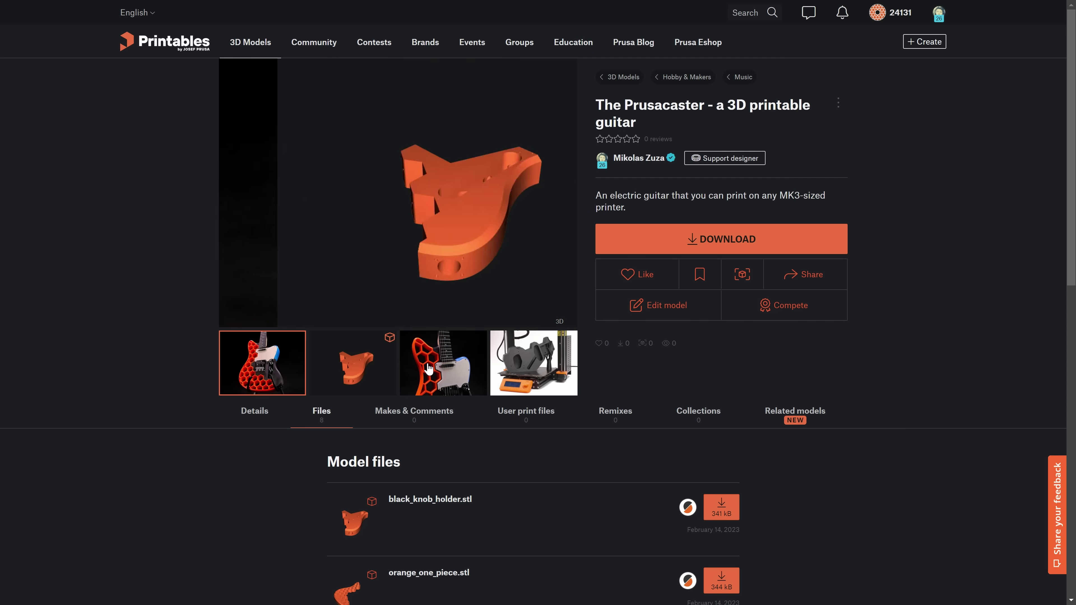
- View the Prusacaster printing photo and model files list, then preview a 1.556 mm chamfer on the top edge
click(513, 379)
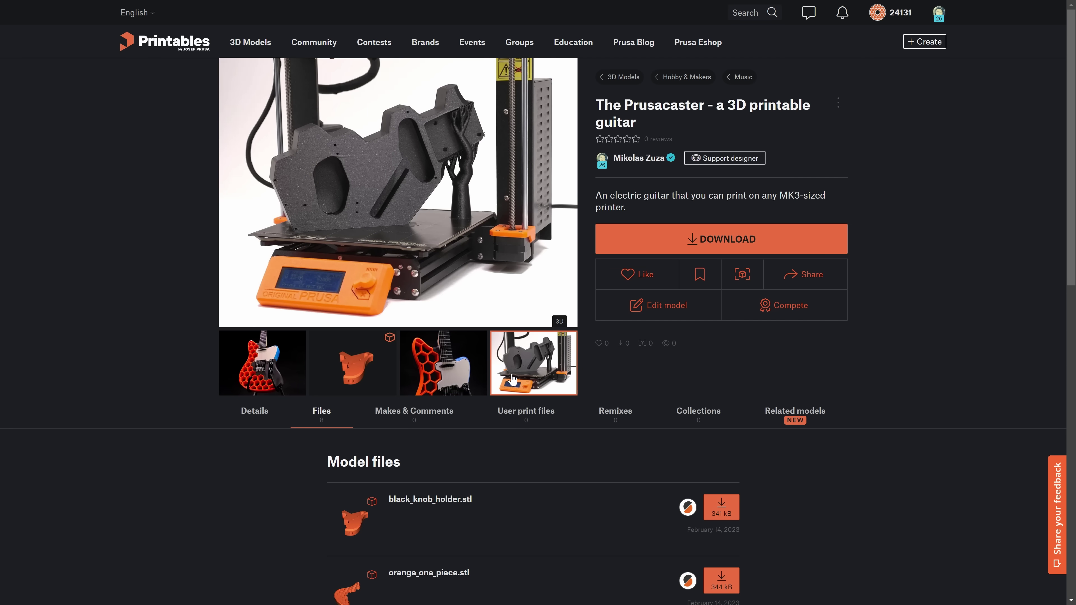
click(758, 240)
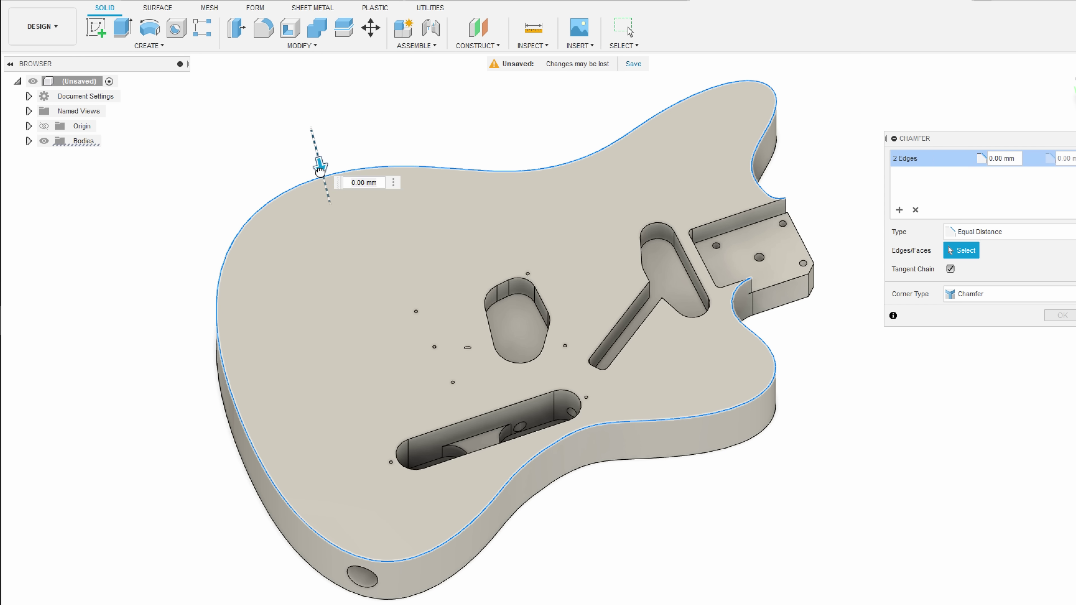
mouse_move(319, 170)
mouse_down()
mouse_move(322, 180)
mouse_move(323, 171)
mouse_up()
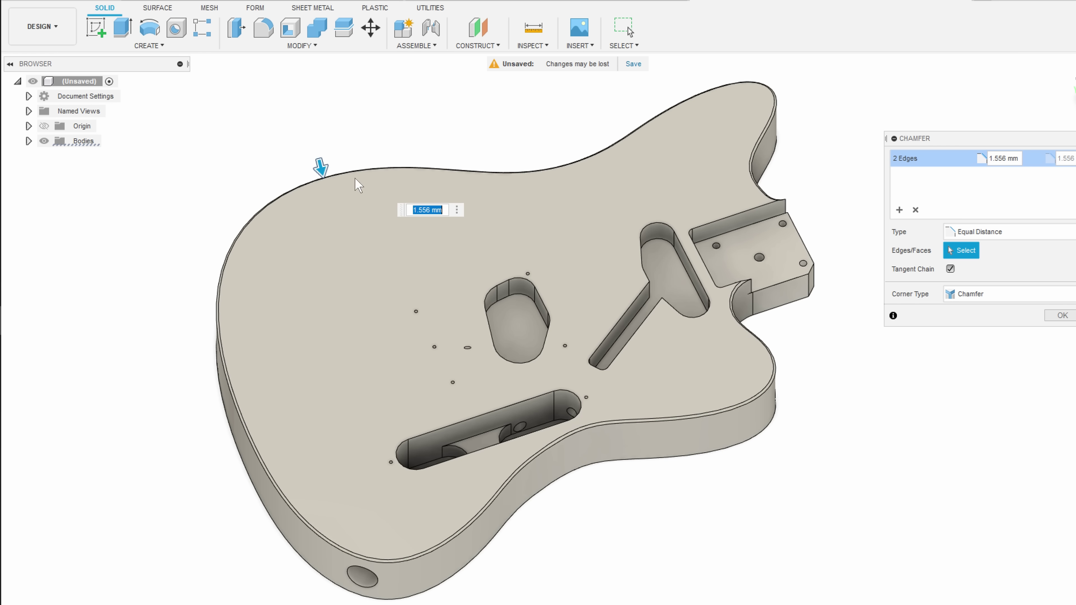